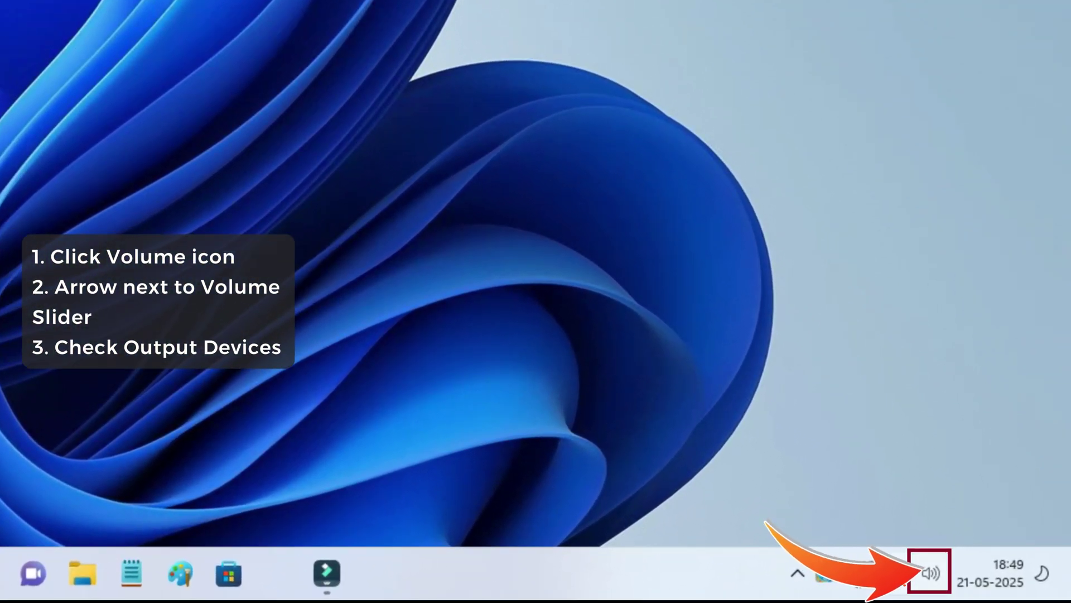
Check the available sound output devices in quick settings, then confirm Restart for the PC.
left_click(930, 572)
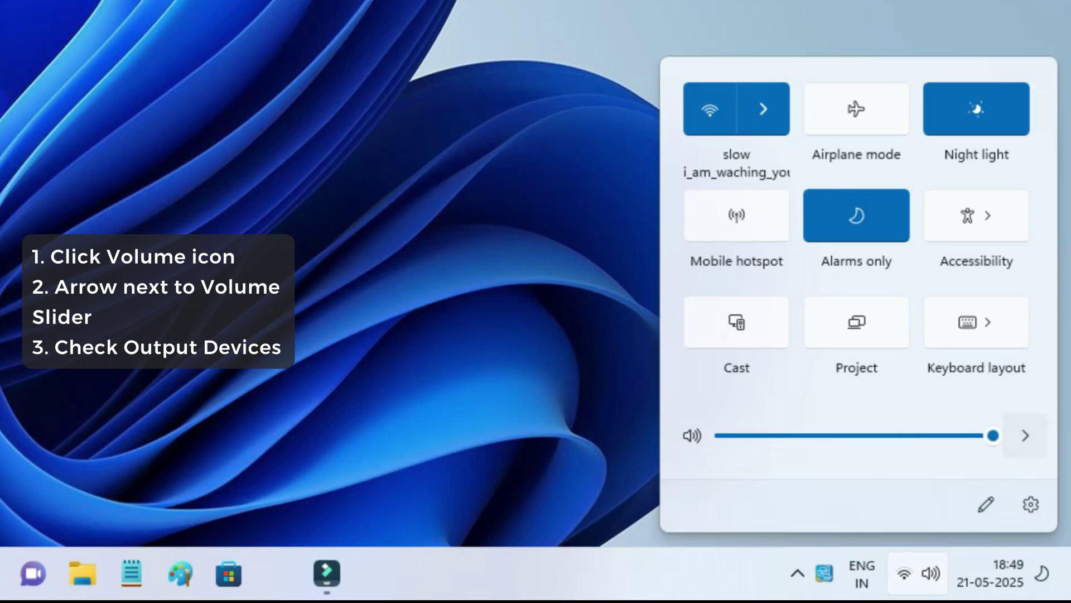
left_click(1026, 436)
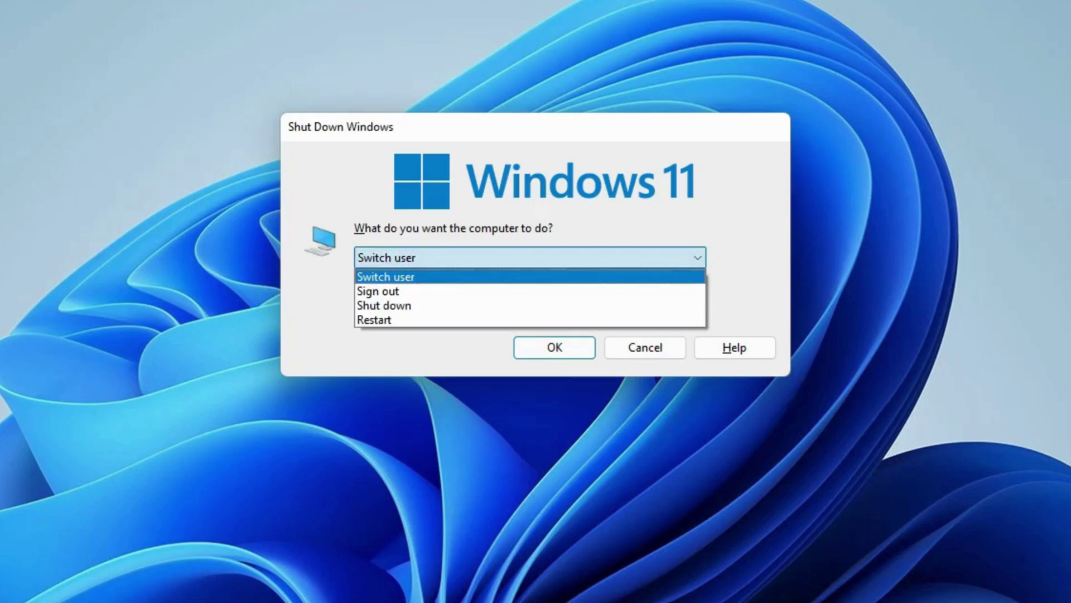
key("Return")
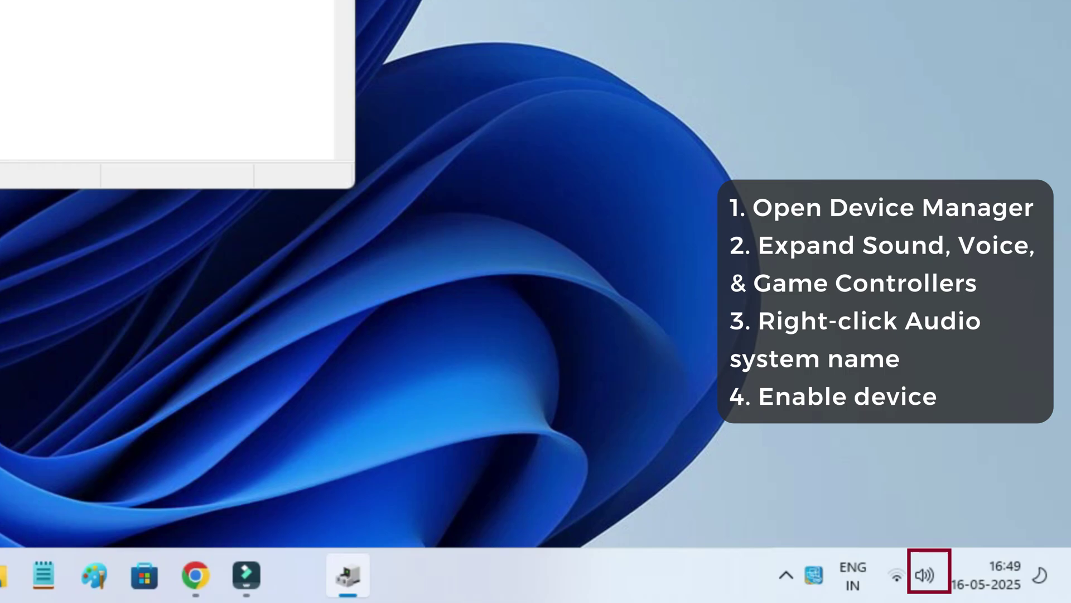
Close Device Manager to return to the desktop.
key("alt+F4")
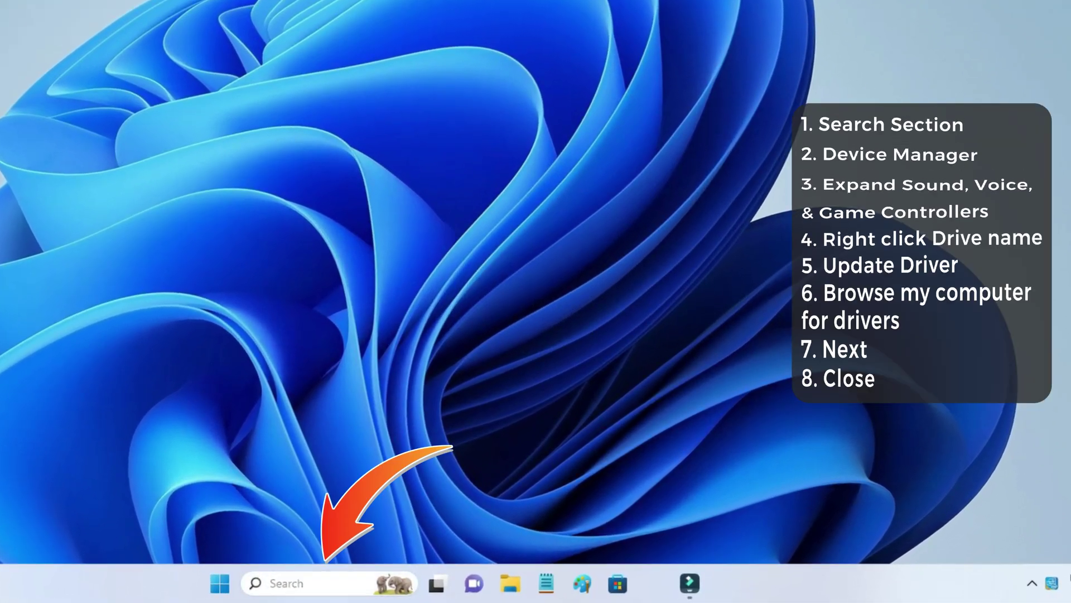
Launch Device Manager and expand Sound, video and game controllers.
key("super+s")
left_click(349, 112)
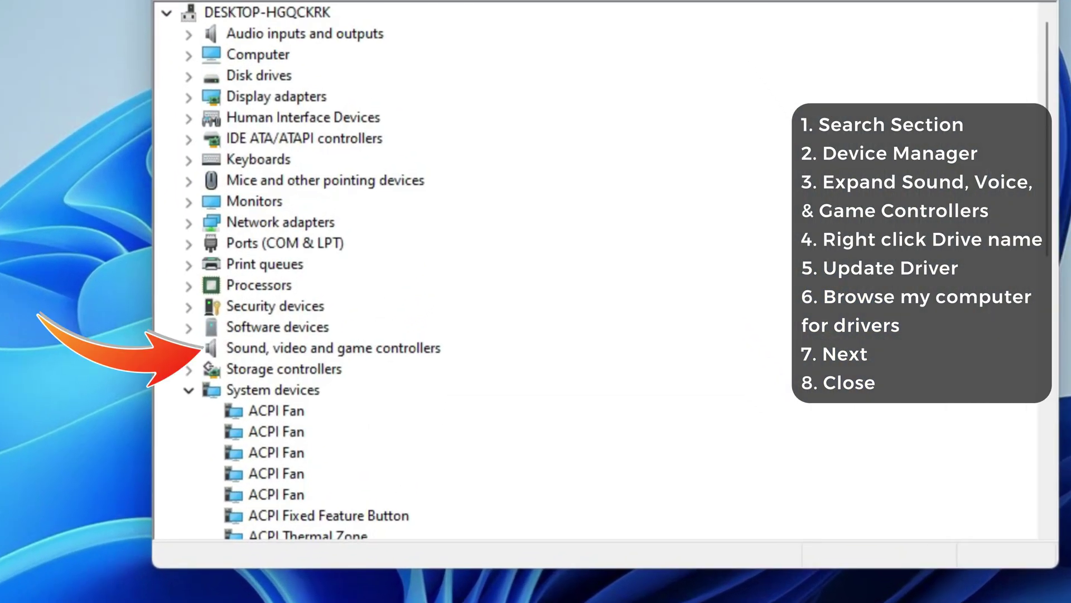
left_click(188, 348)
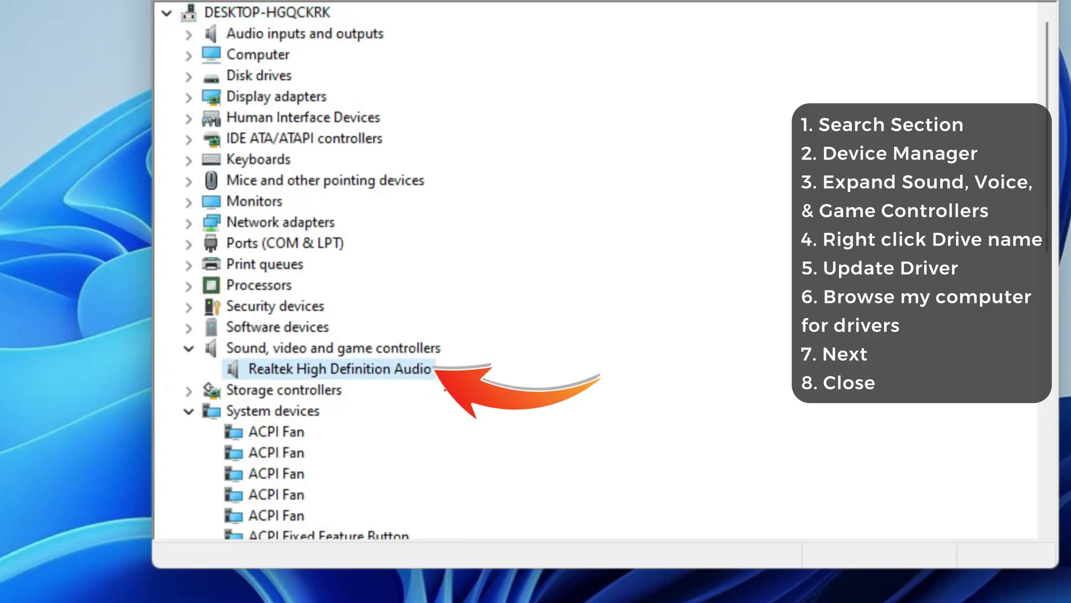
Update the Realtek High Definition Audio driver from this computer; best driver already installed.
right_click(289, 370)
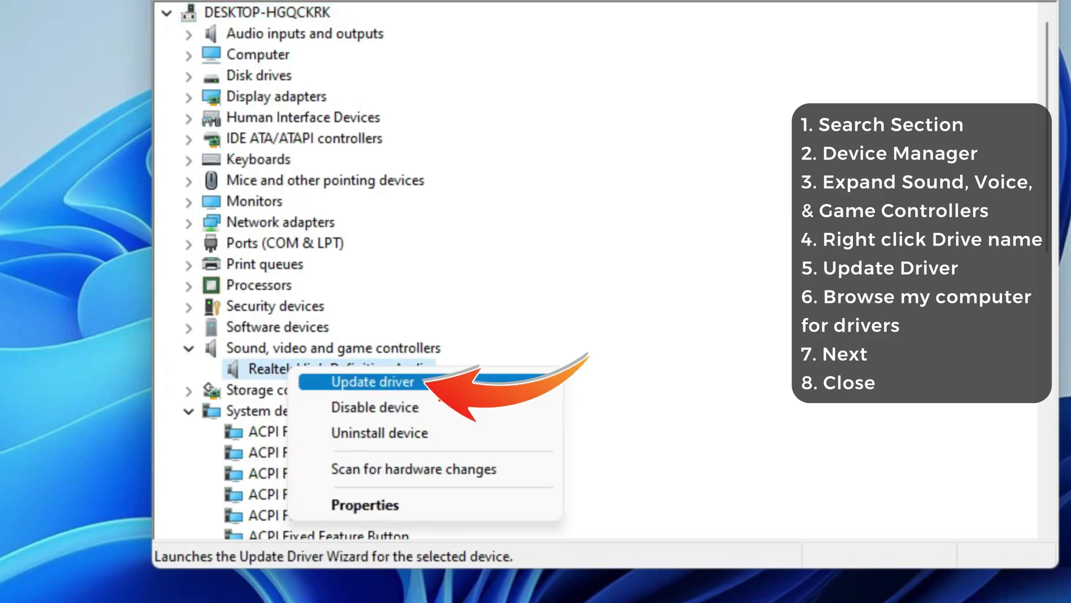
key("Return")
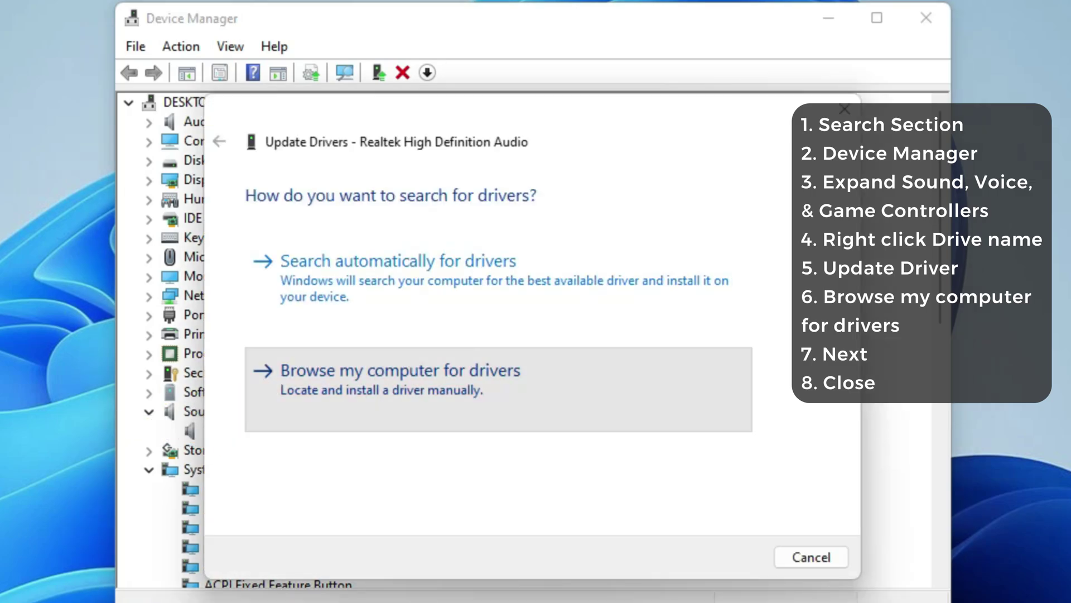
key("Return")
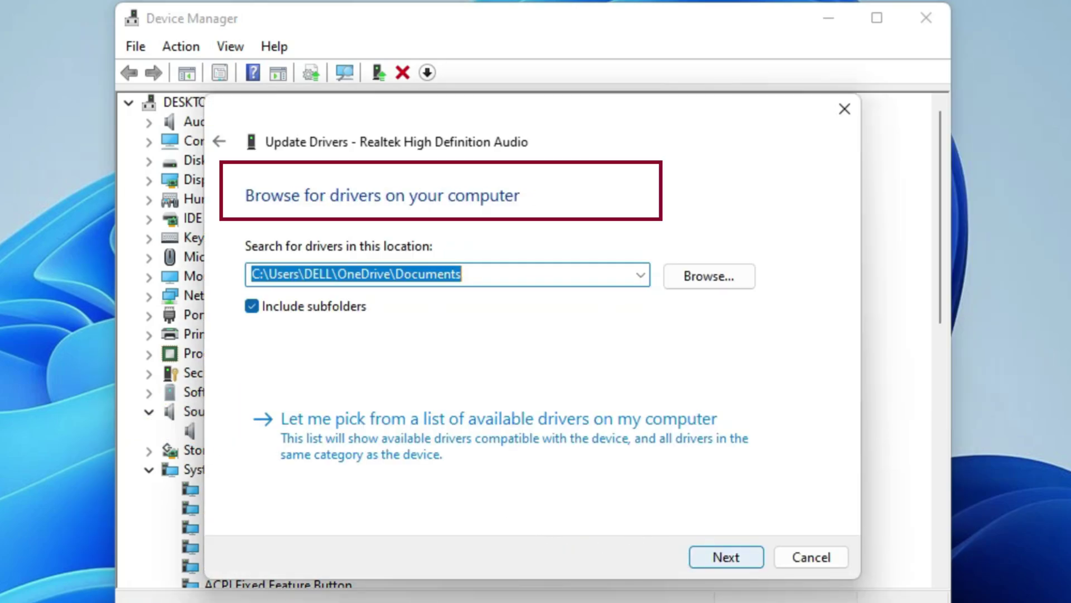
key("Return")
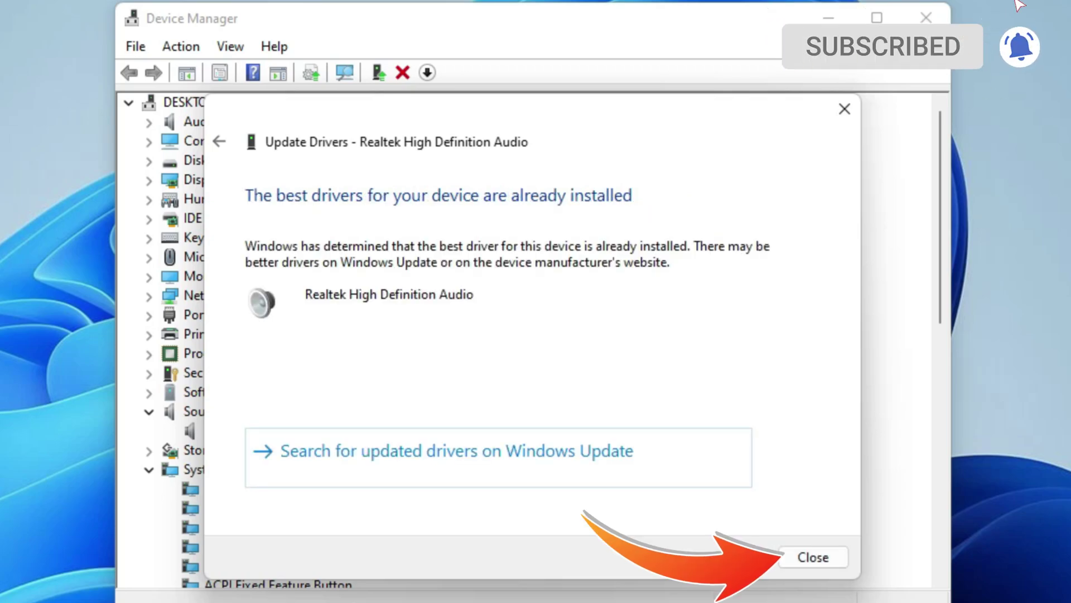
key("Return")
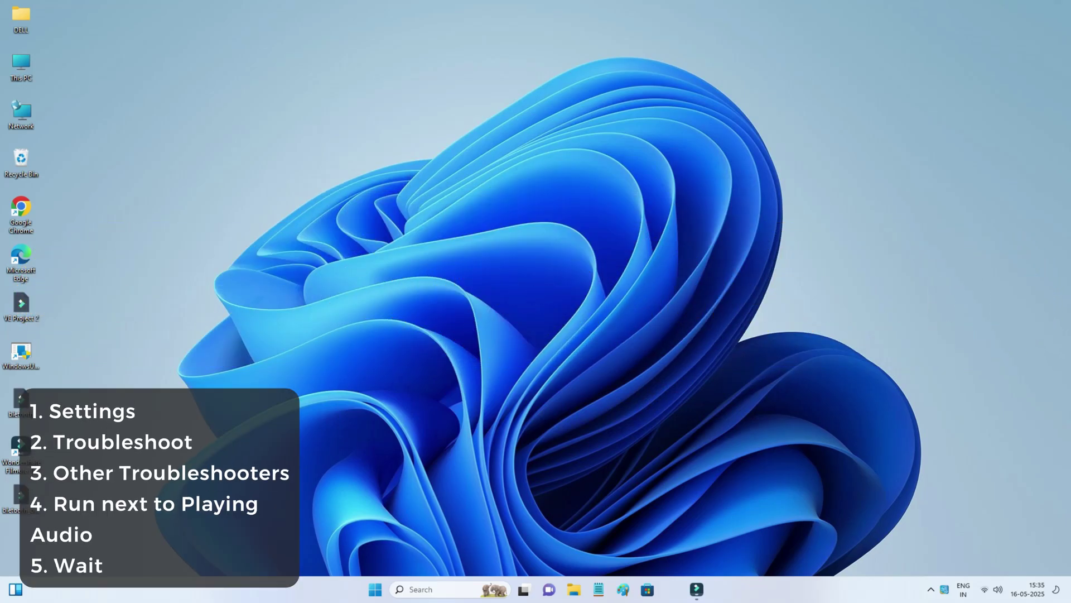
Bring up Windows Settings to reach the Playing Audio troubleshooter.
key("super+i")
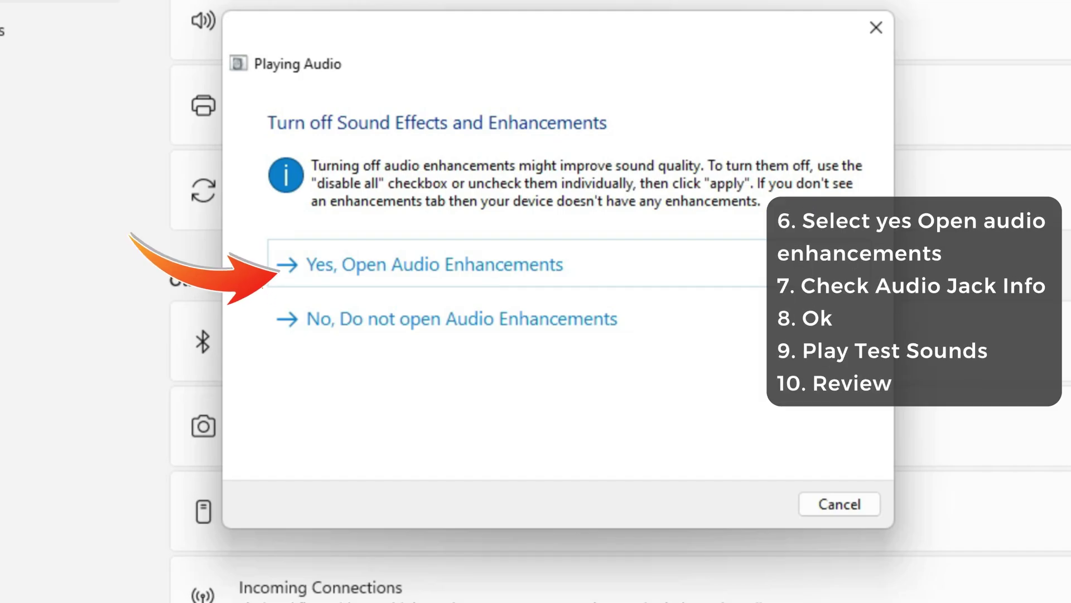
Accept audio enhancements, play test sounds, finish the troubleshooter reporting Generic Audio Driver, and close Settings.
left_click(434, 264)
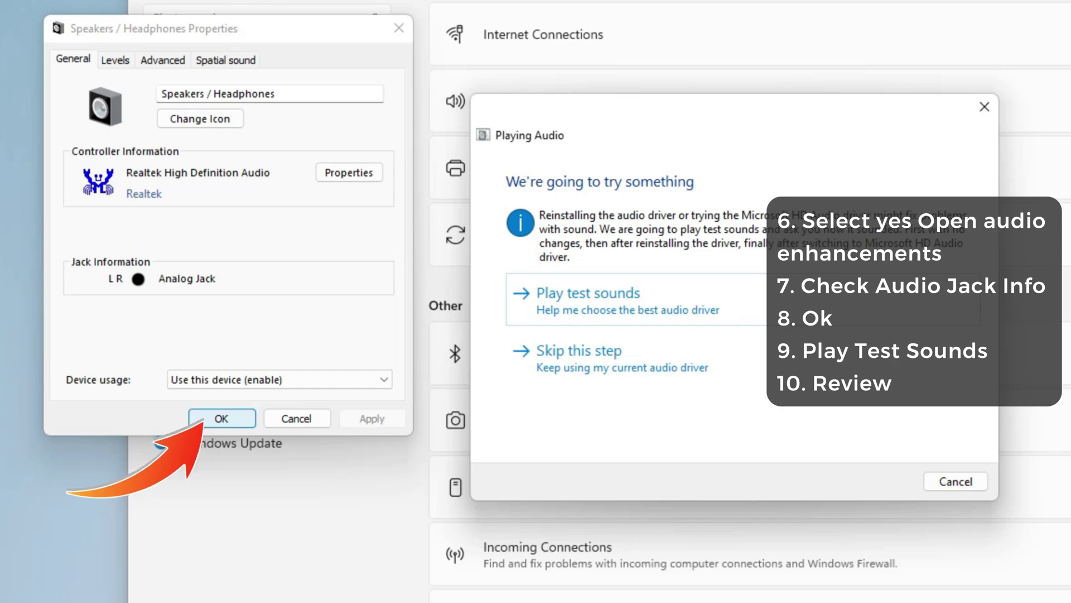
left_click(221, 418)
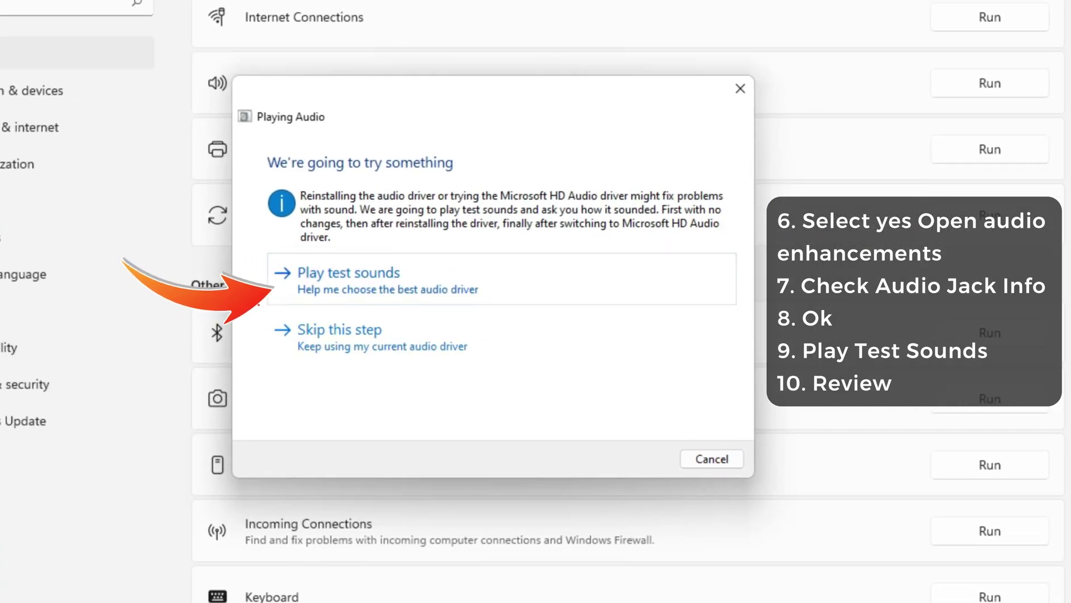
left_click(348, 276)
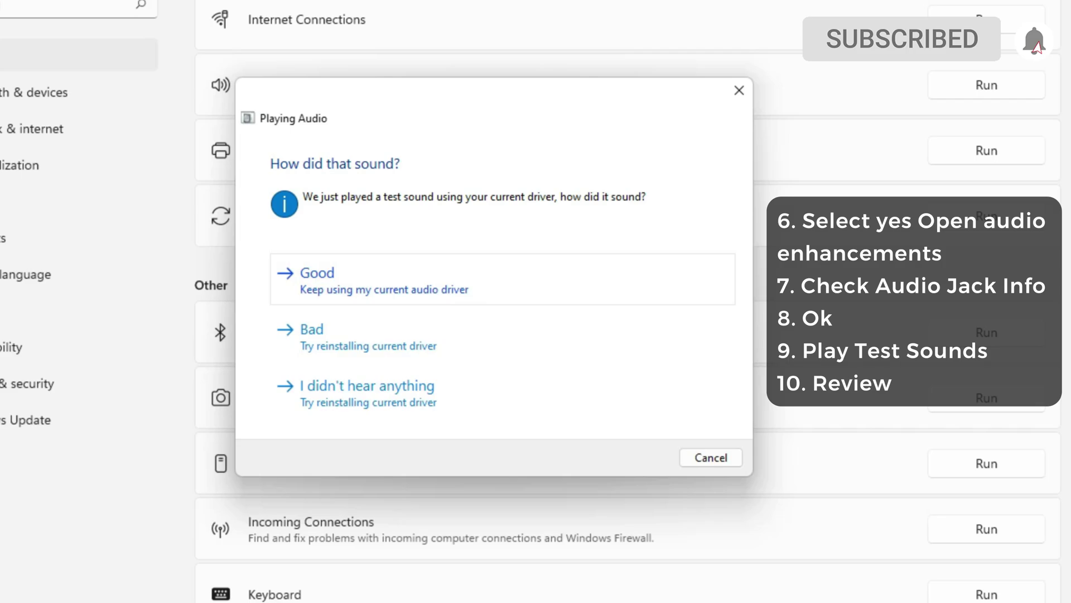
left_click(317, 276)
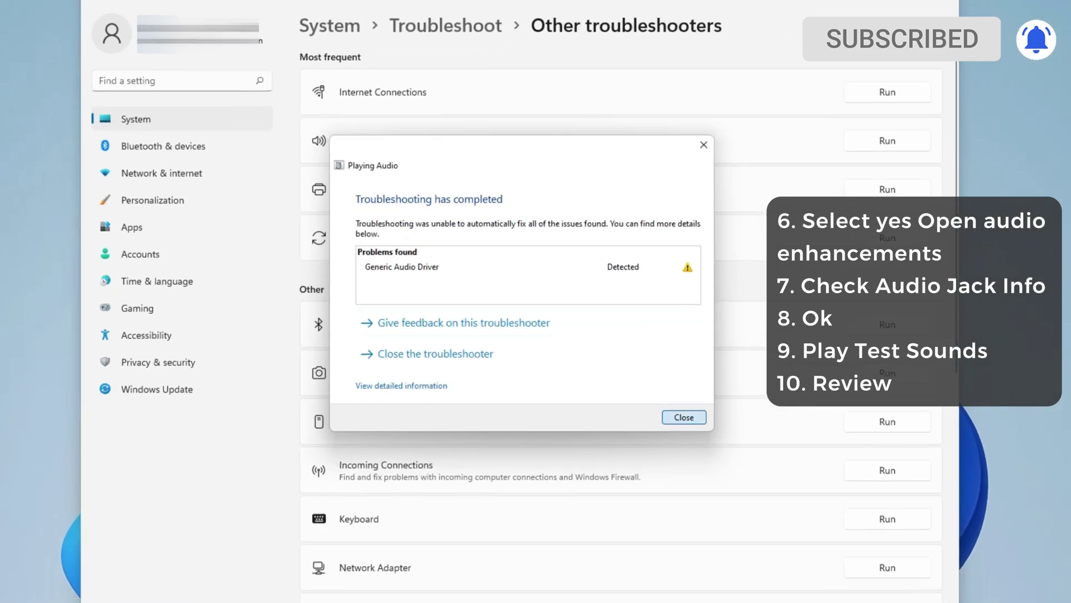
left_click(711, 447)
key("alt+F4")
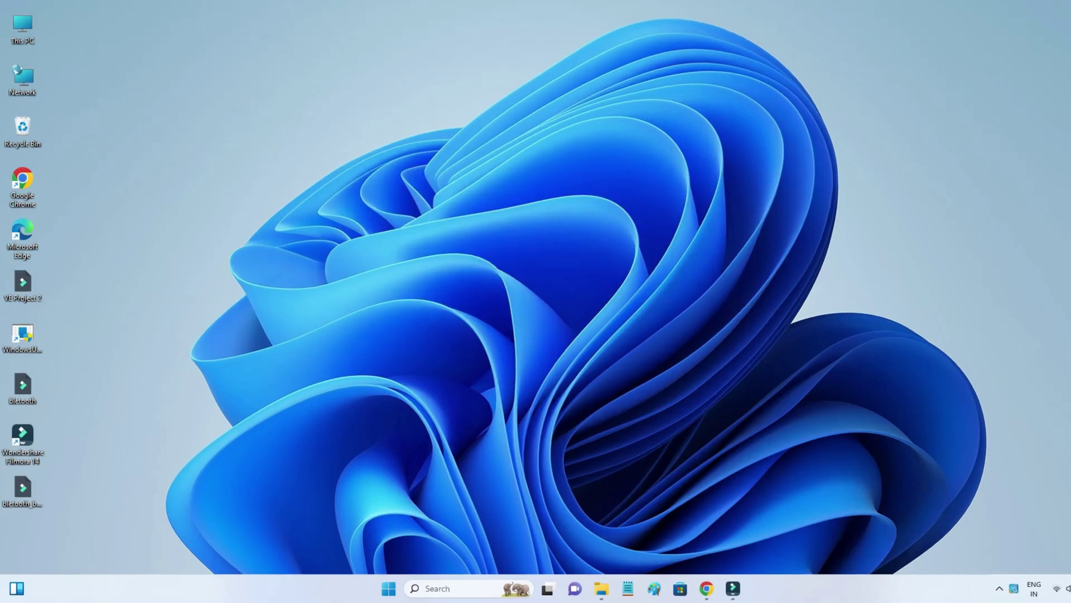
Launch the Services console via services.msc and focus the service list.
key("super+r")
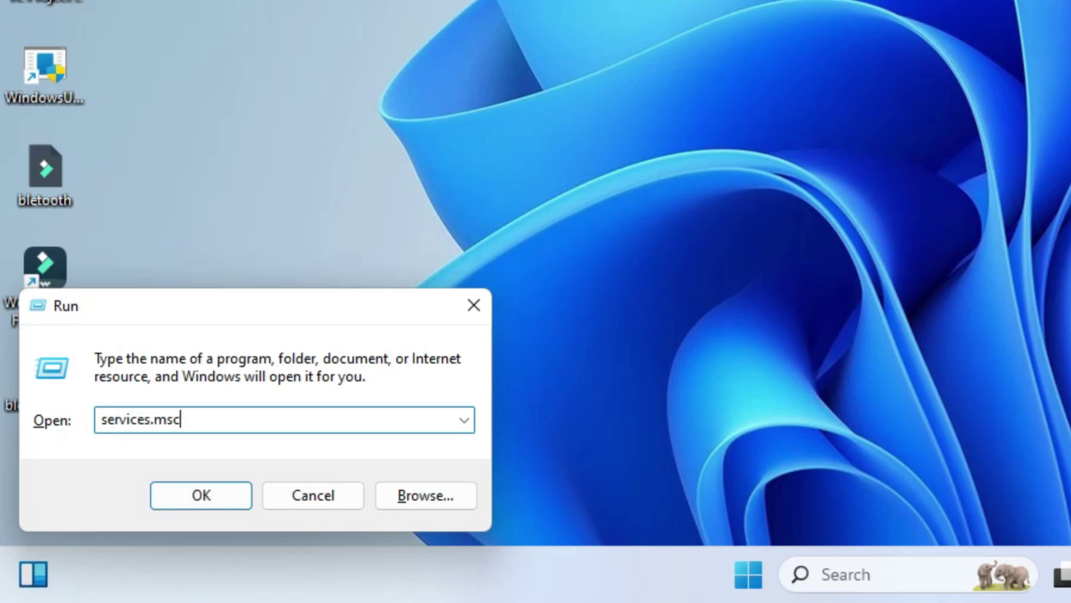
key("Return")
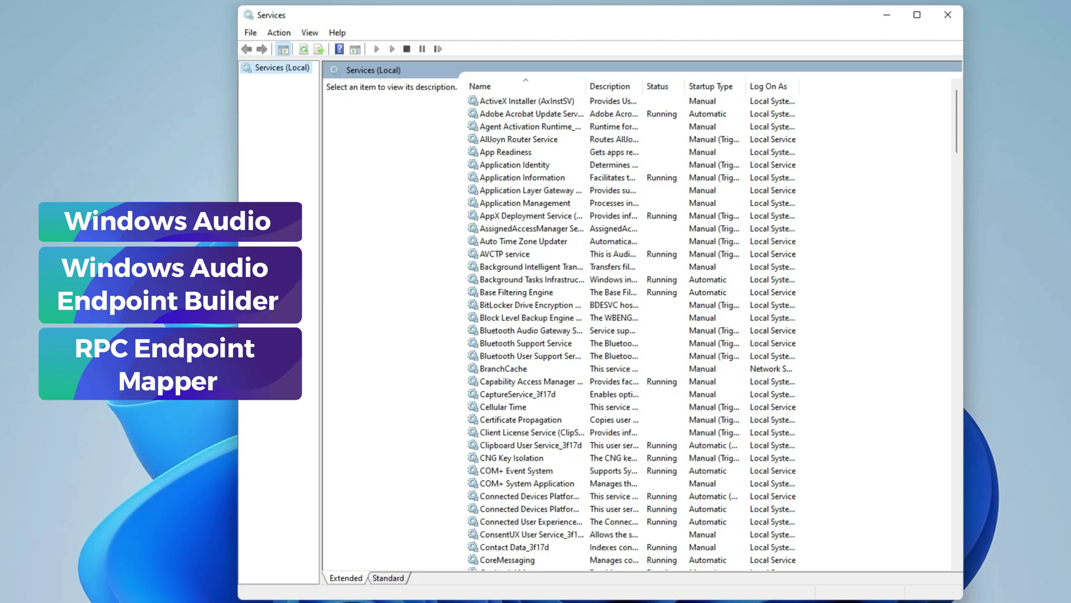
left_click(503, 368)
type("win")
Restart Windows Audio and Windows Audio Endpoint Builder, confirming dependent services.
key("shift+F10")
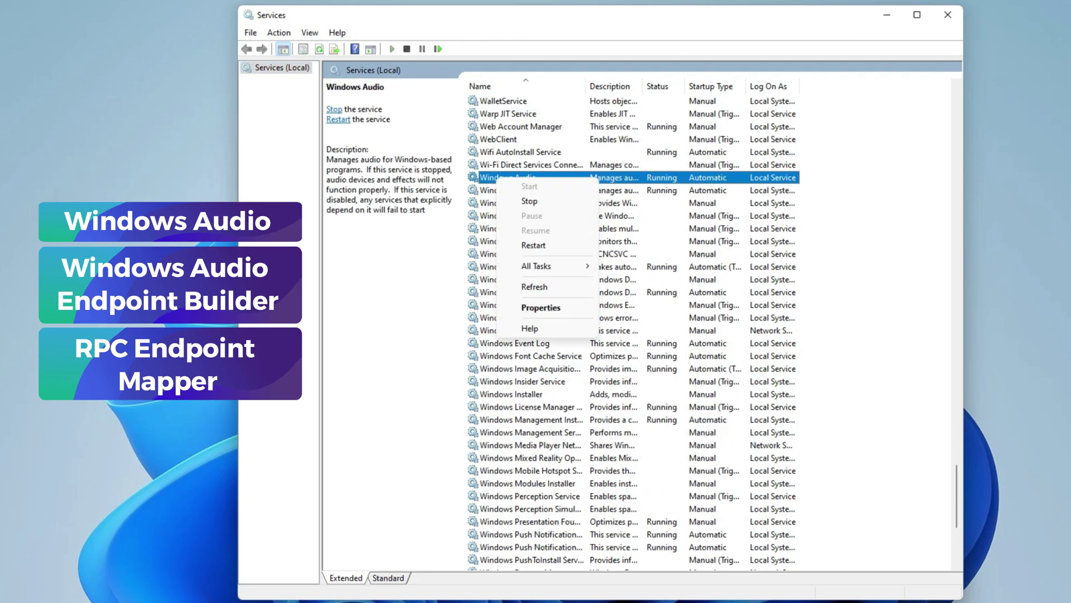
key("e")
key("Return")
key("Down")
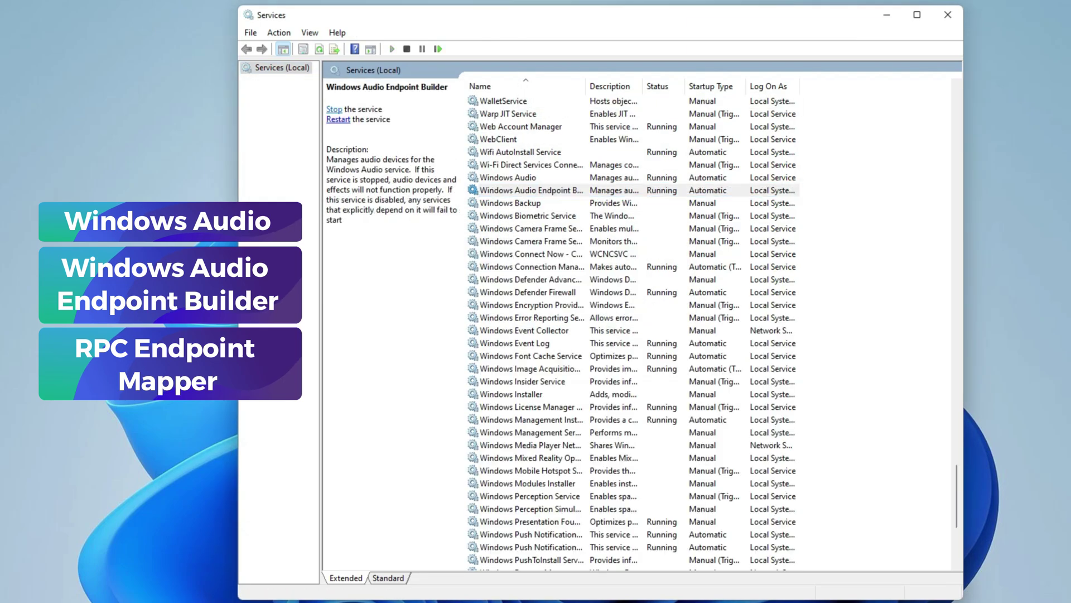
key("shift+F10")
key("e")
key("Return")
key("Return")
type("r")
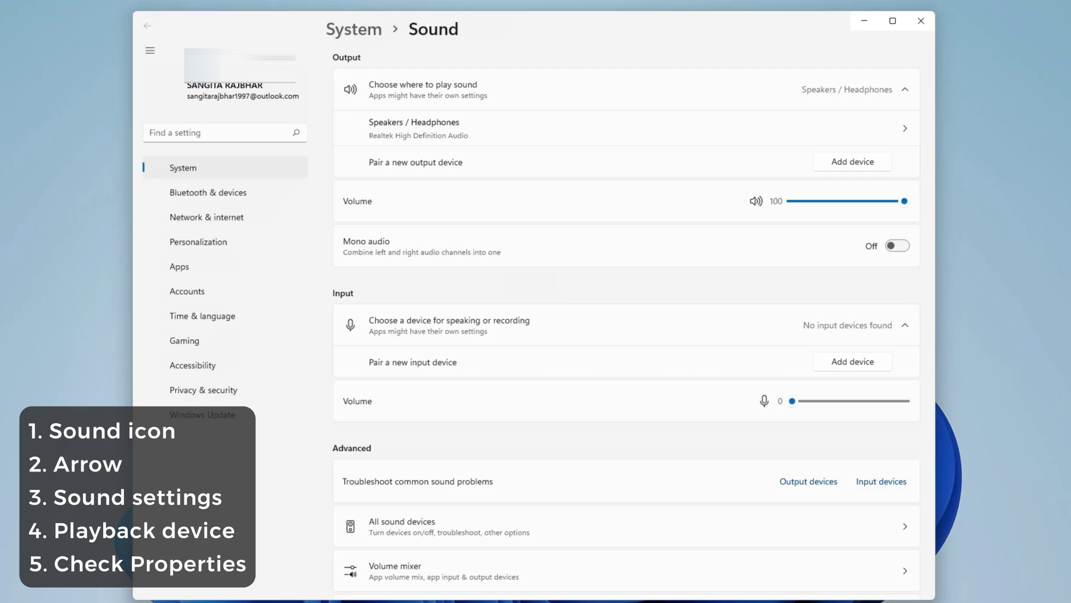
scroll(626, 335, "down", 3)
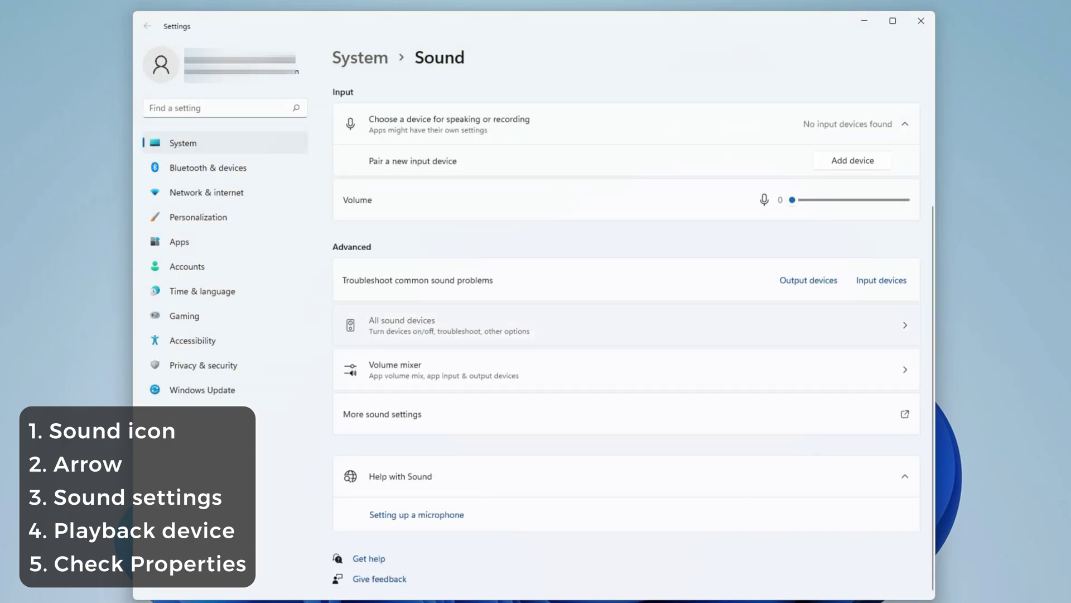
Show all sound devices, listing Speakers / Headphones and Stereo Mix.
left_click(620, 325)
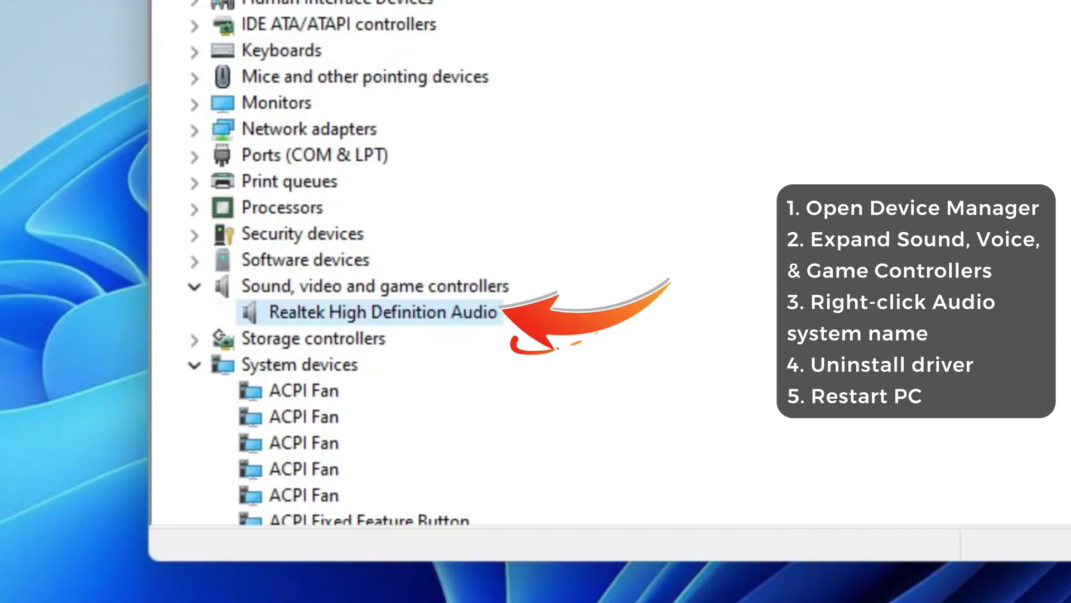
Bring up the actions for Realtek High Definition Audio to uninstall its driver.
right_click(390, 311)
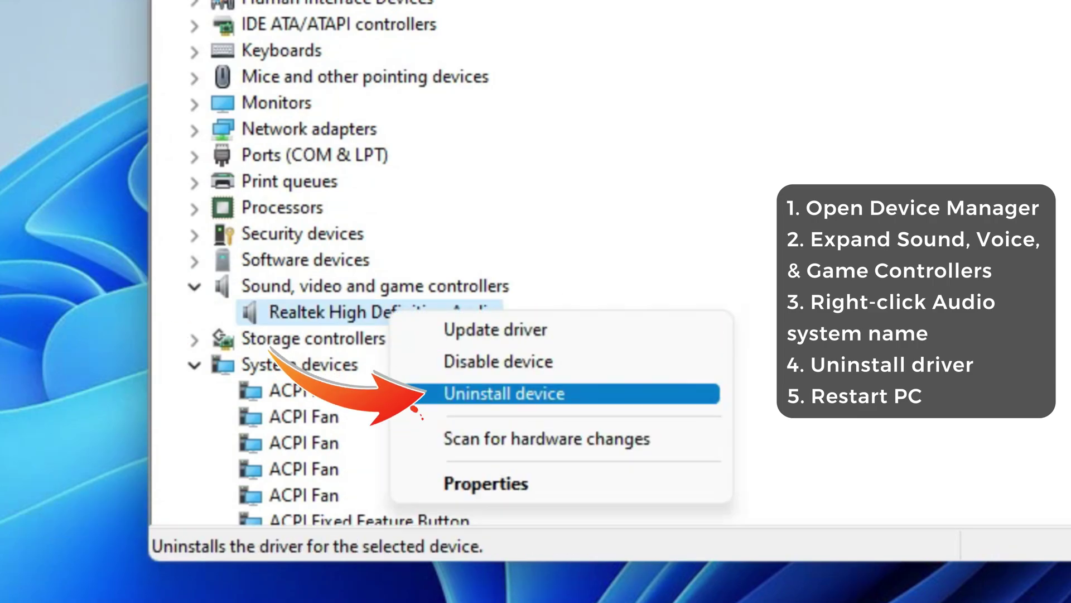